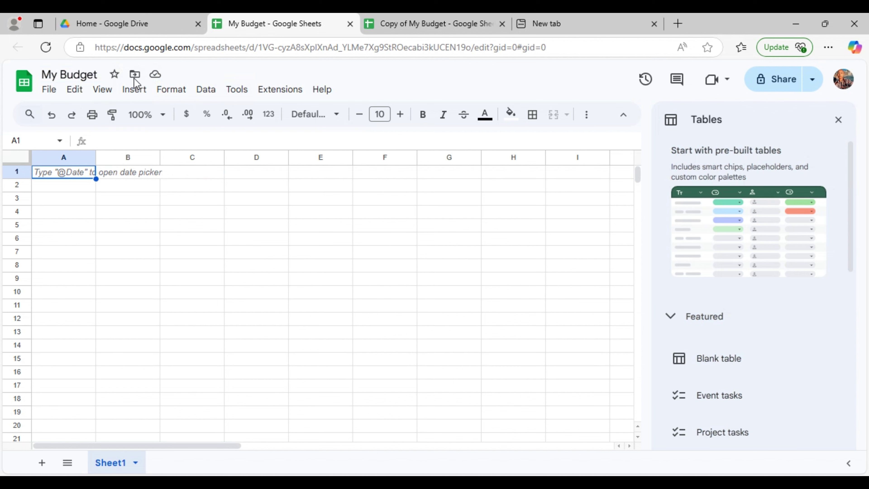
Move the My Budget spreadsheet from My Drive into the My Budget folder.
left_click(134, 74)
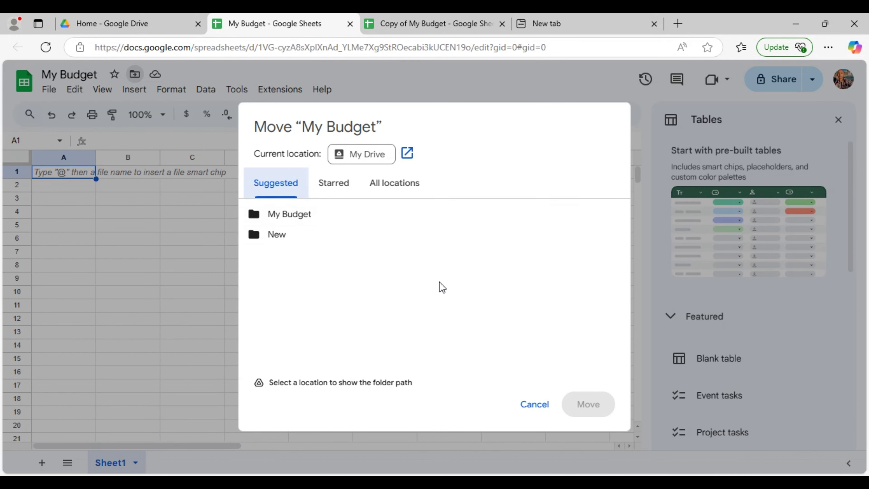
mouse_move(498, 217)
left_click(560, 214)
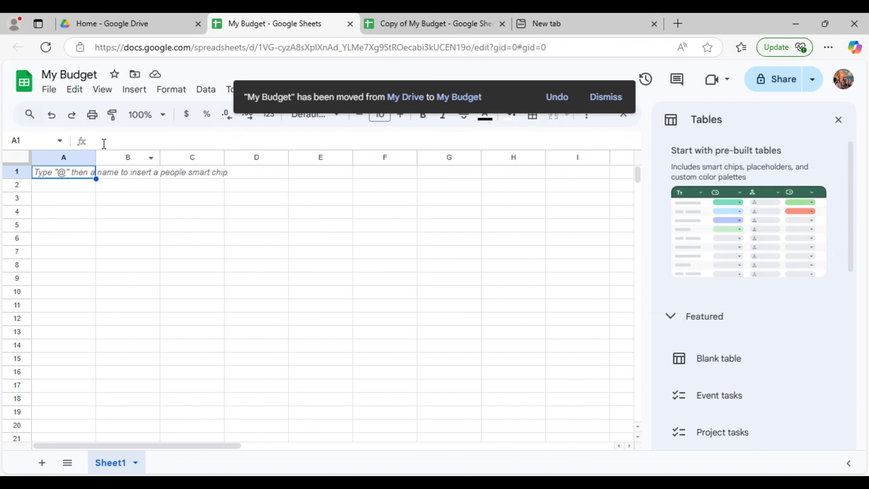
Preview the pre-built tables for event planning and customer relations, then dismiss the table suggestions without inserting any.
scroll(708, 301, "down", 10)
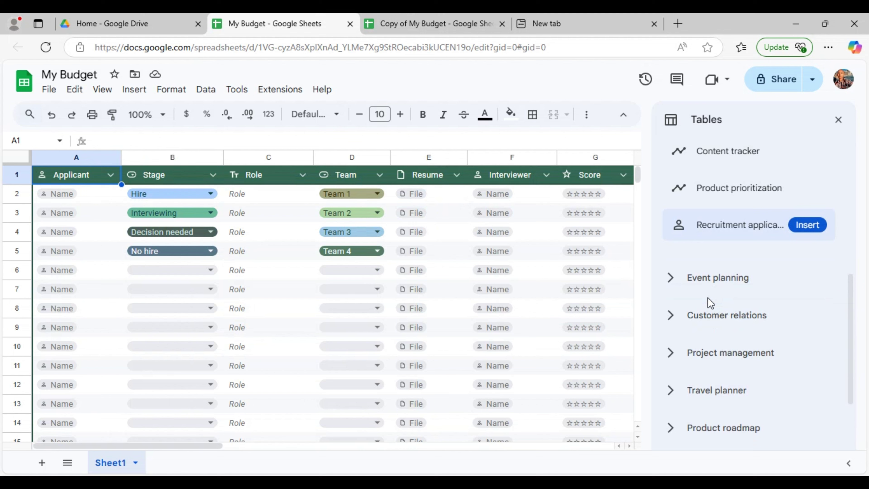
left_click(669, 281)
mouse_move(725, 189)
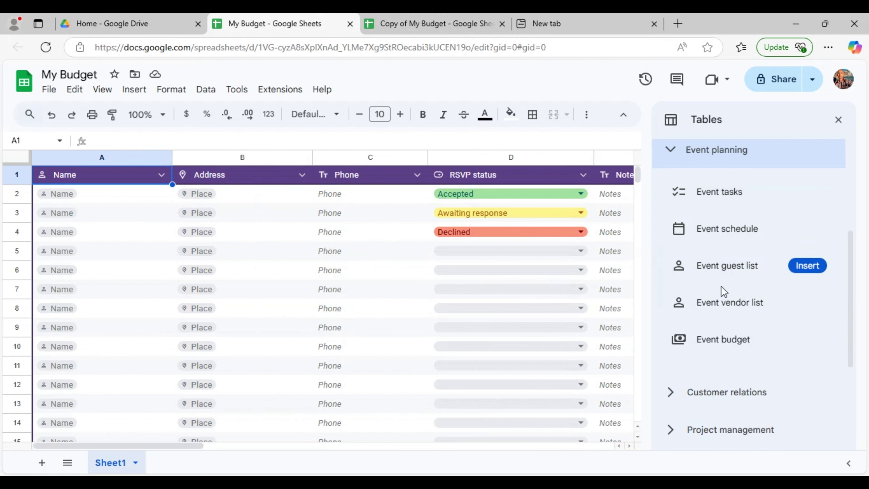
scroll(714, 336, "down", 3)
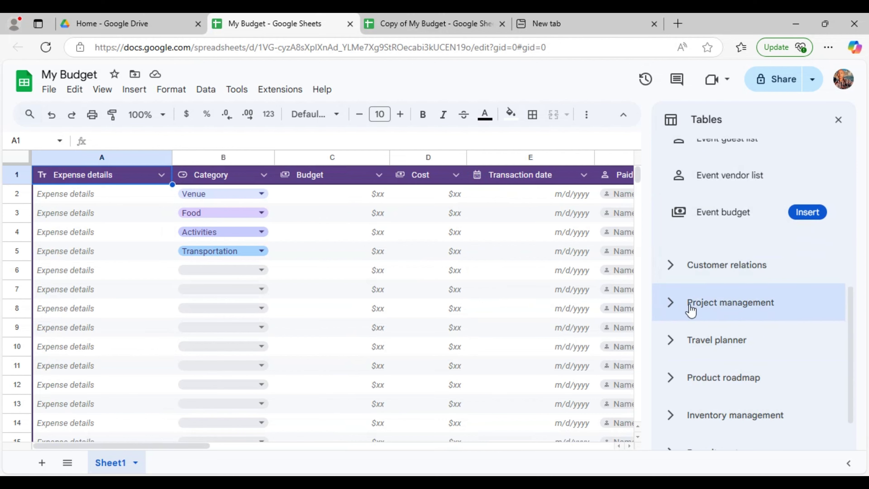
left_click(673, 267)
mouse_move(721, 204)
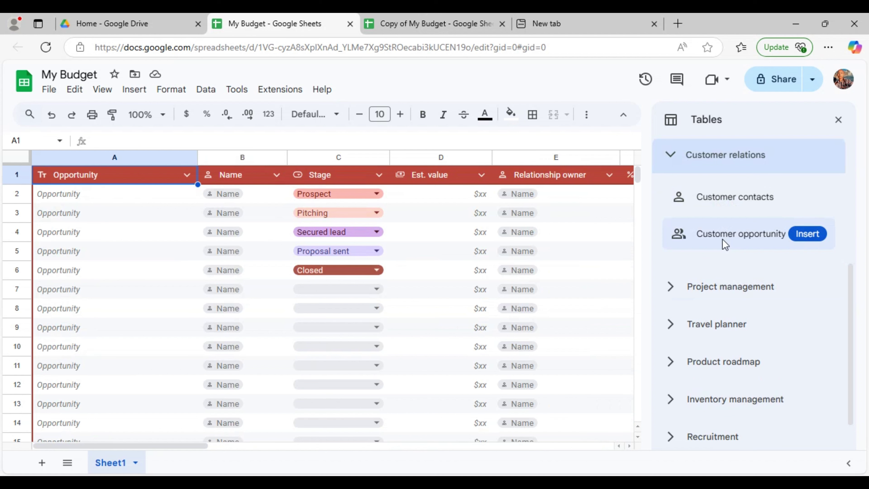
scroll(722, 238, "down", 1)
scroll(723, 252, "up", 5)
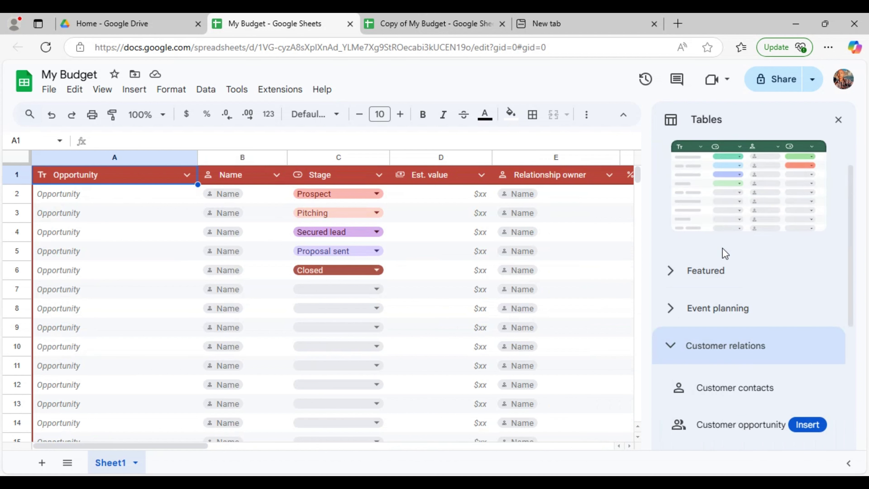
left_click(838, 120)
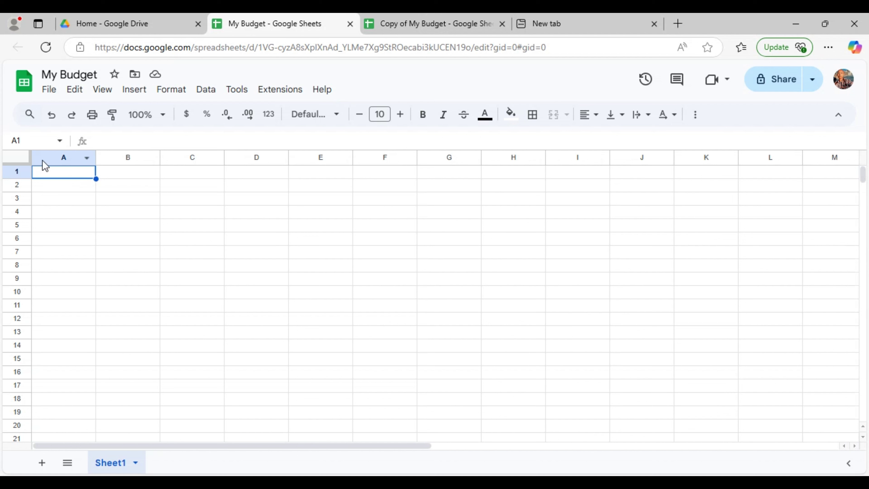
Select the whole of column A, then the whole of row 1, to show the difference between columns and rows.
left_click(87, 158)
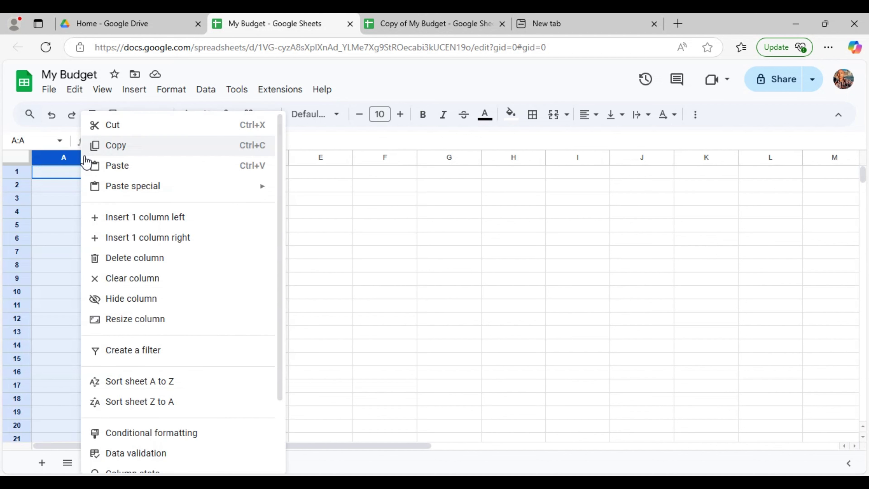
left_click(54, 156)
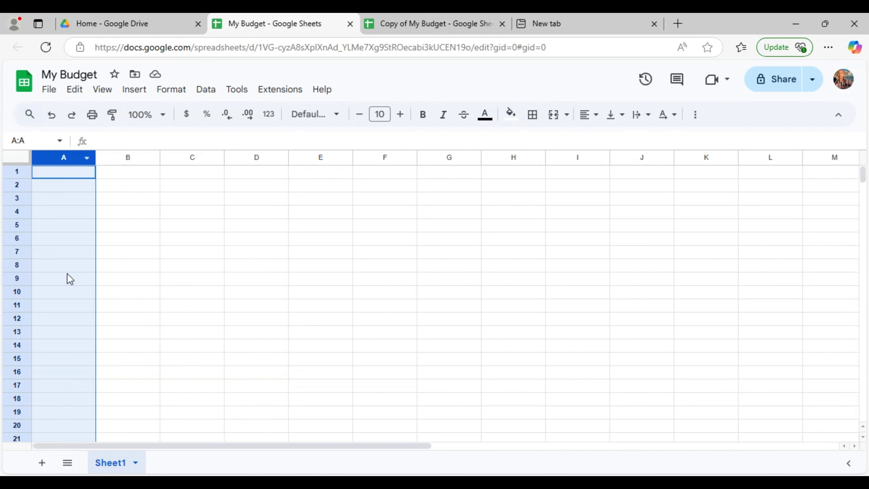
left_click(59, 175)
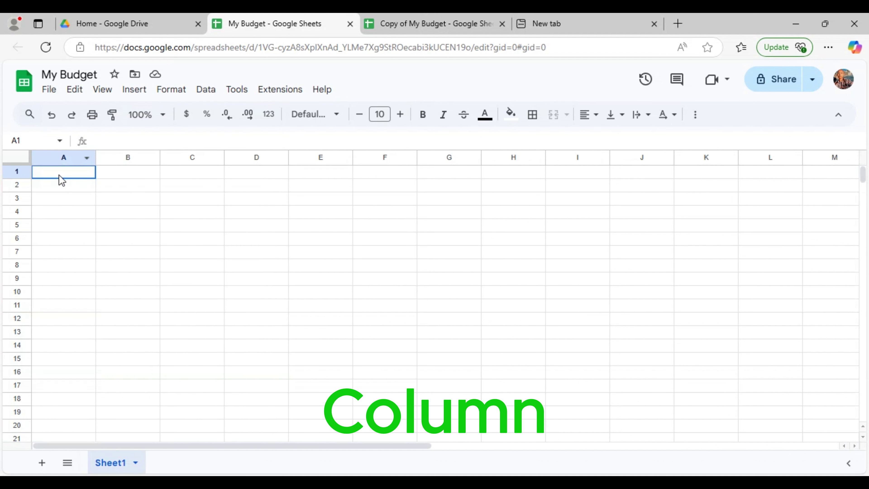
left_click(64, 157)
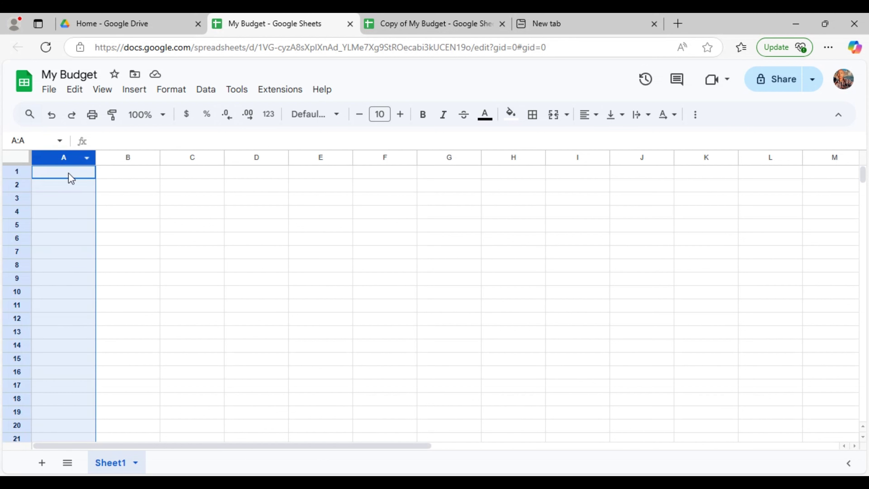
left_click(16, 171)
left_click(61, 173)
left_click(16, 171)
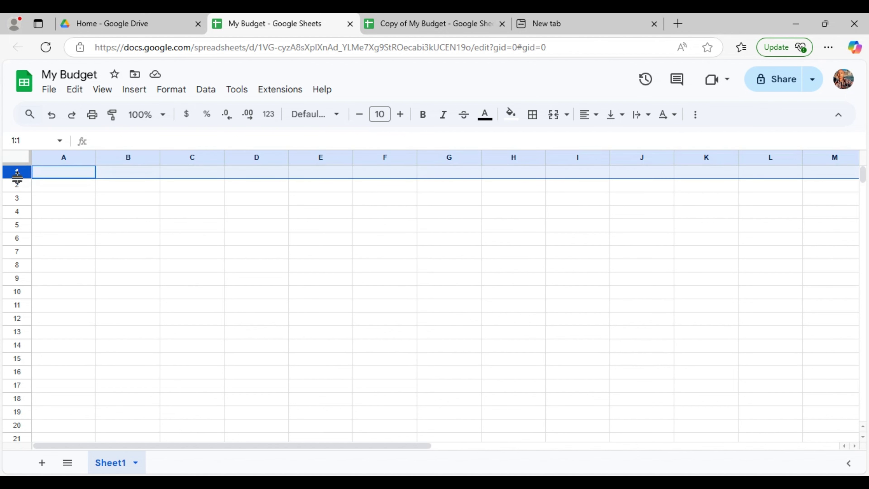
Make row 1 taller, then auto-fit its height back and select cell A1.
left_click_drag(17, 177, 18, 186)
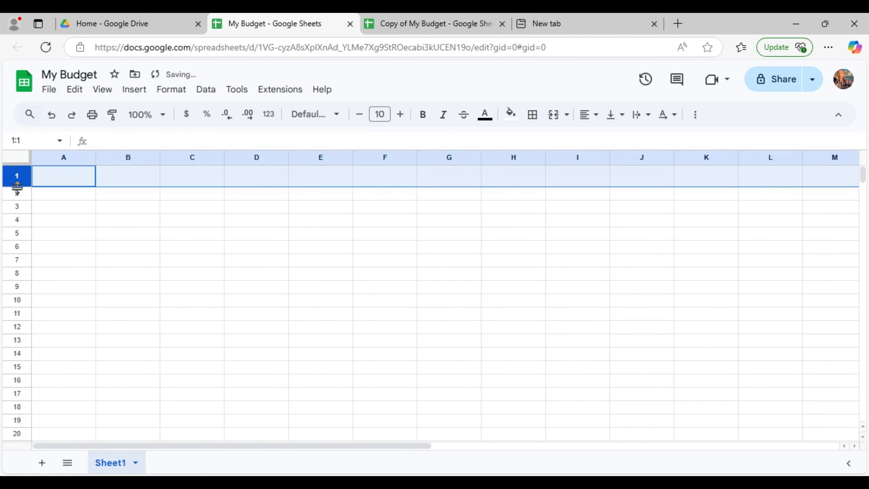
double_click(17, 188)
left_click(72, 175)
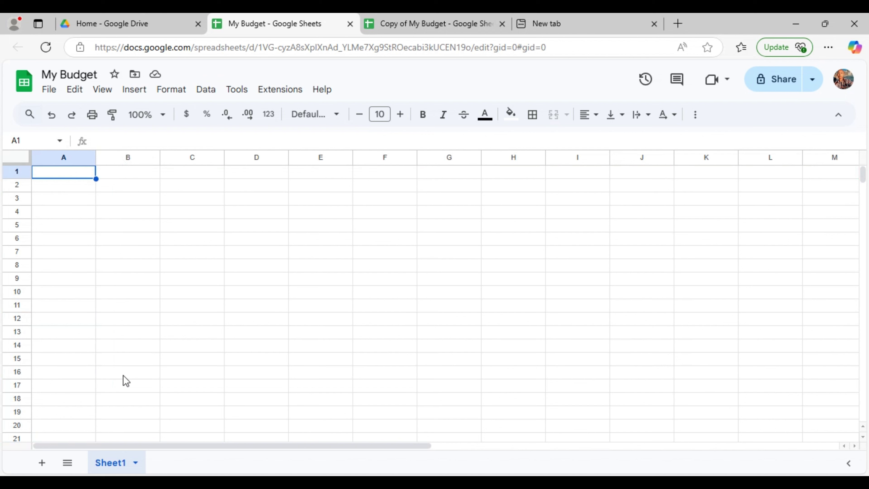
Rename the Sheet1 worksheet as The Budget.
left_click(133, 467)
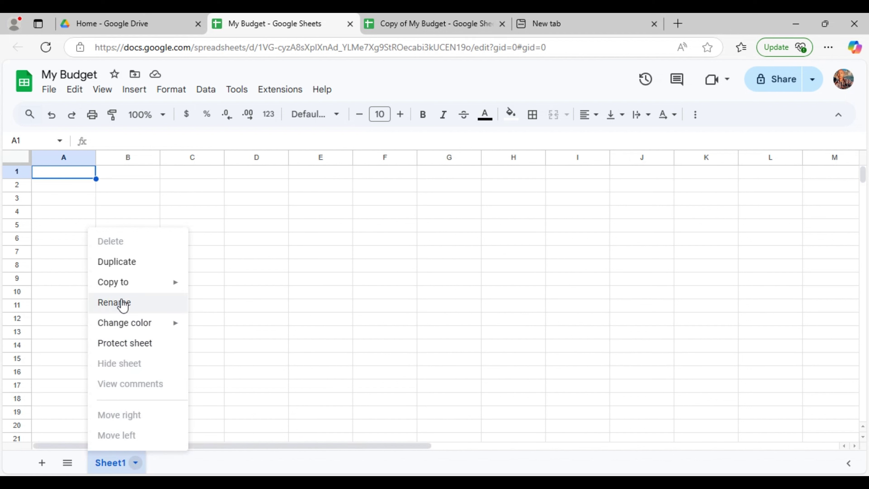
left_click(119, 302)
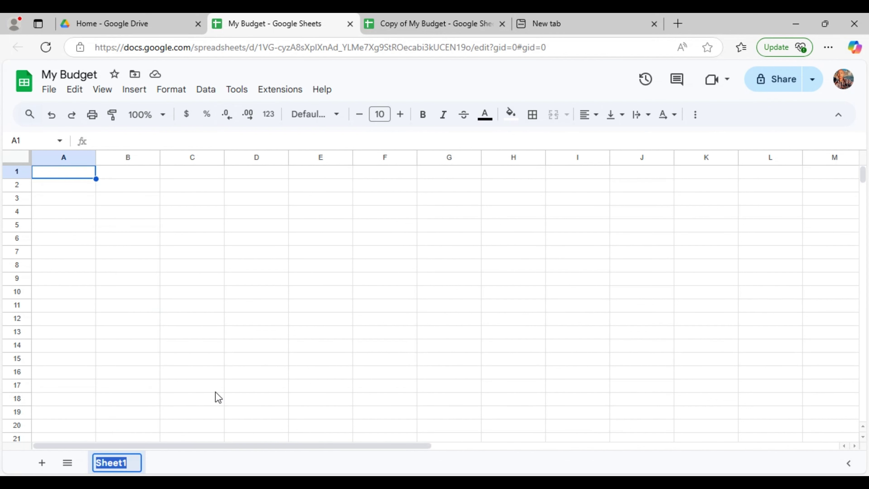
key("BackSpace")
type("Th")
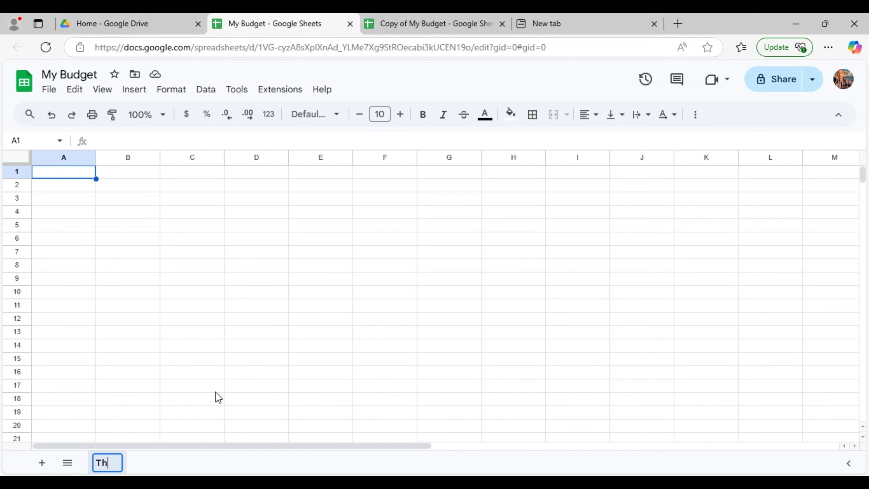
type("e Bu")
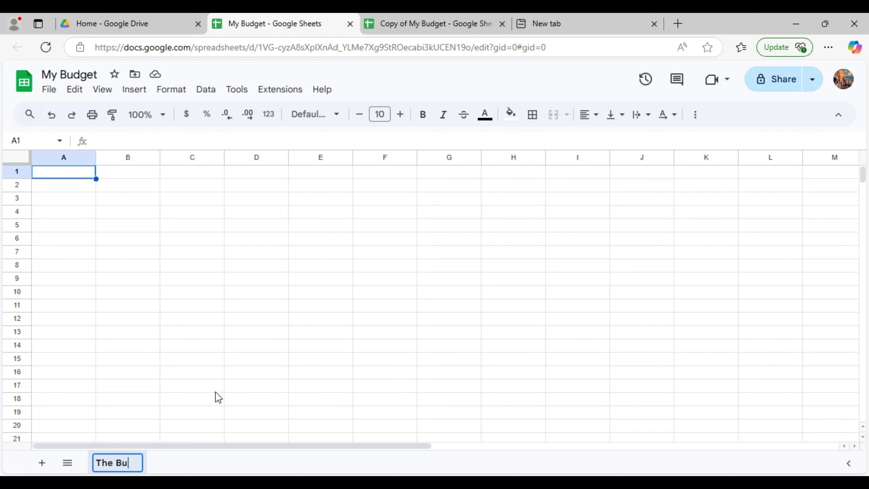
type("dget")
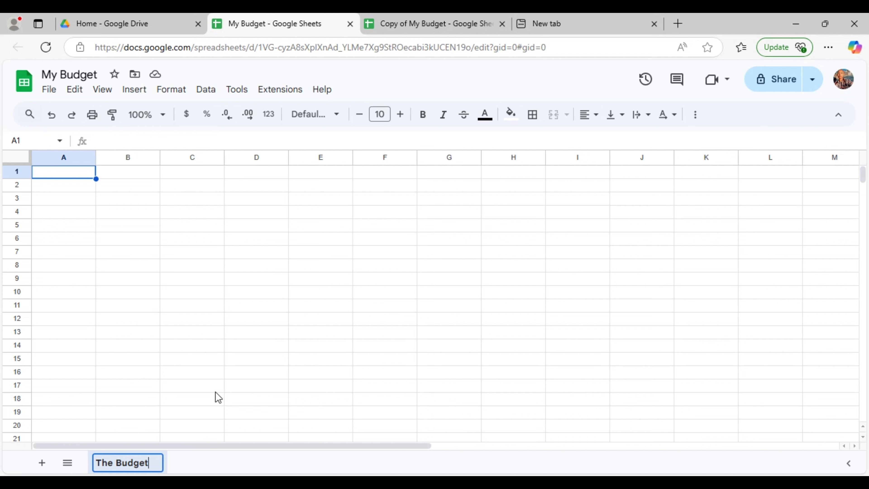
key("Return")
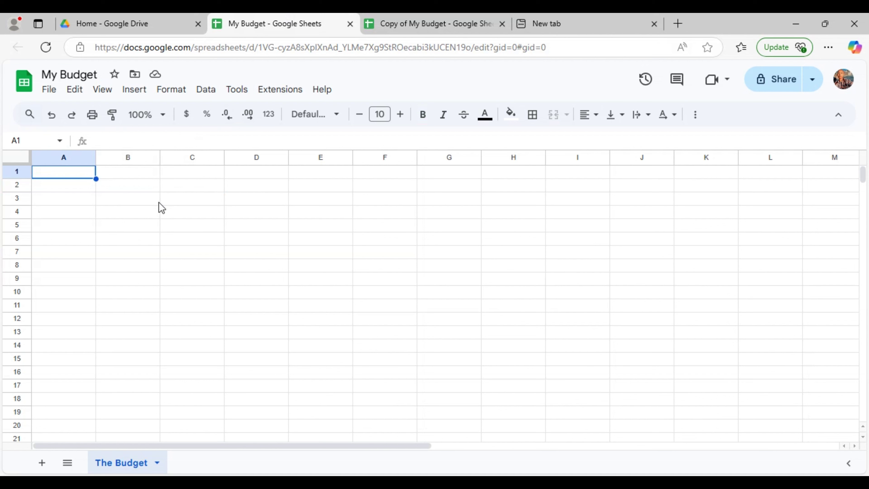
Fill A1:C8 with title Budget; headers Expenses, Monthly Cost, Yearly cost; Rent $500, Car $200, Water Bill $70, Food $1,000, Entertainment $300; and Total.
type("Budget Expenses\tMonthly Cost\tYearly cost Rent\t$500 Car\t$200 Water Bill\t$70 Food\t$1,000 Entertainment\t$300 Total")
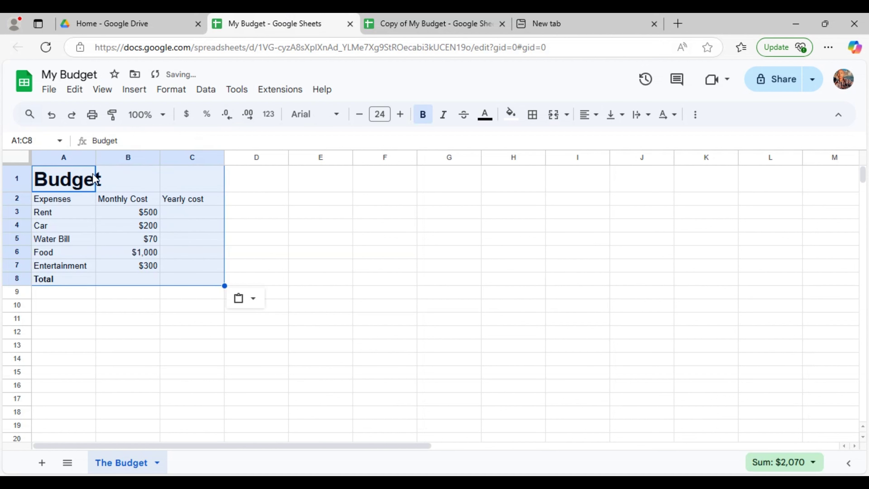
left_click(120, 186)
left_click(70, 183)
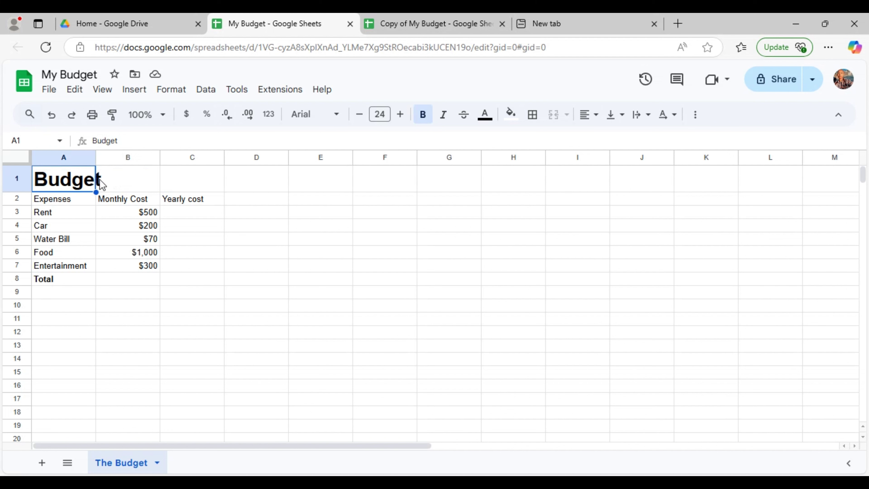
Enter the test text dsdsd in cell B1 beside the Budget title, then clear it again.
left_click(104, 187)
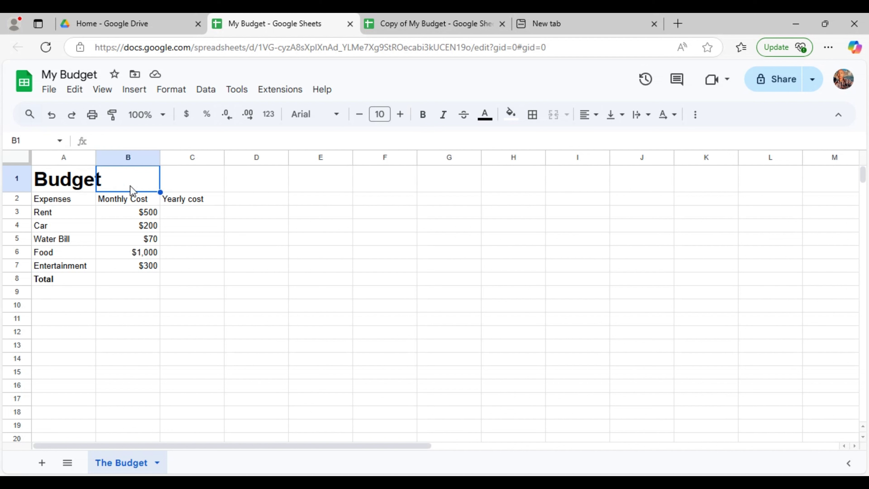
type("dsdsd")
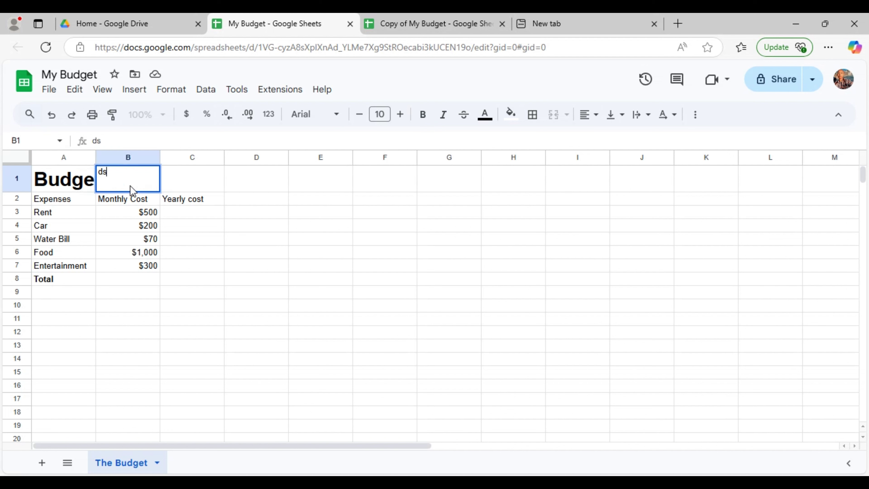
left_click(91, 184)
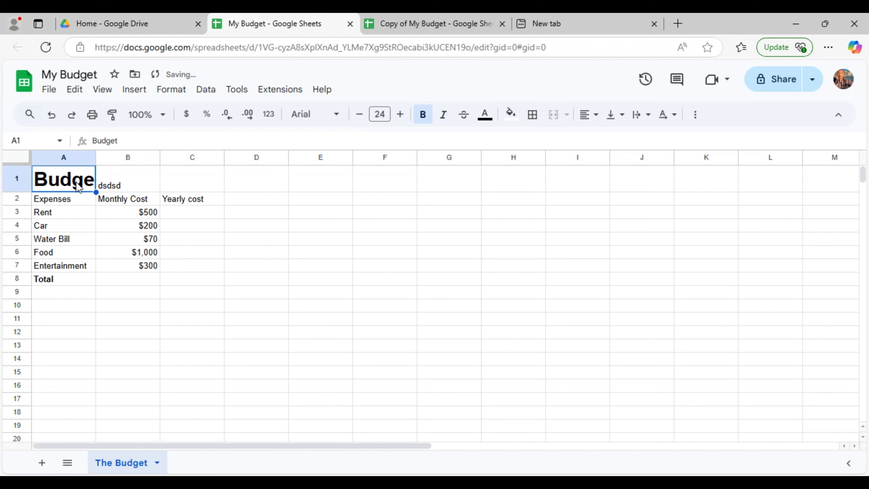
left_click(125, 188)
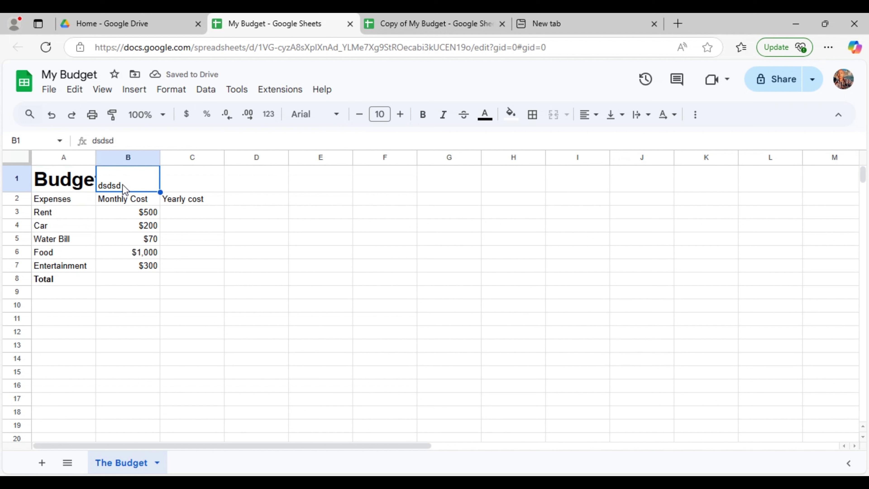
key("Delete")
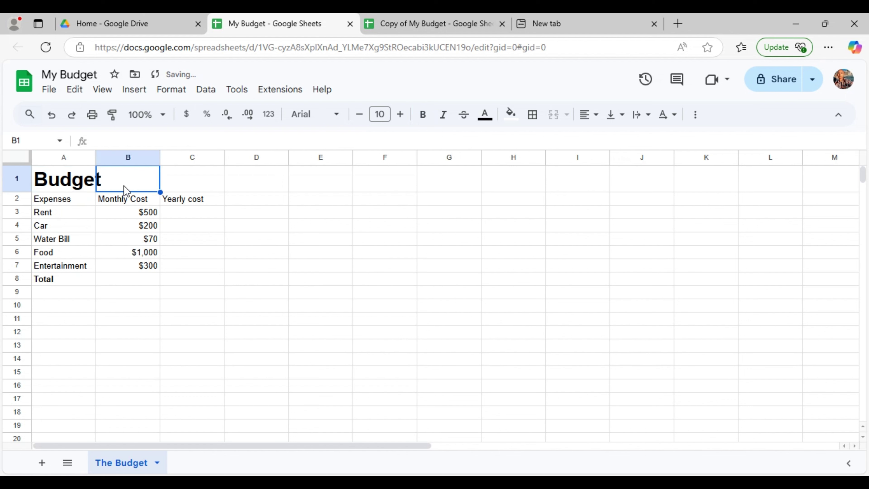
left_click(88, 177)
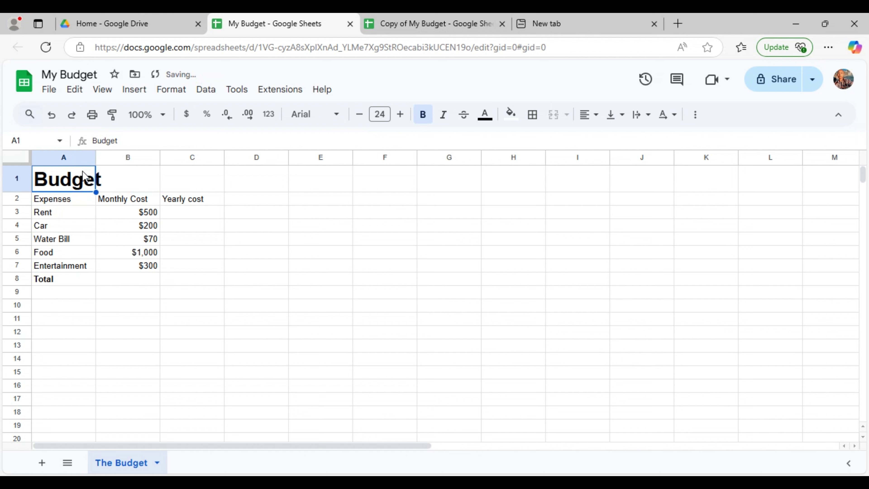
Merge cells A1:C1 and add leading spaces before the Budget title to centre it over the three columns.
left_click(120, 159)
left_click(190, 158, "ctrl")
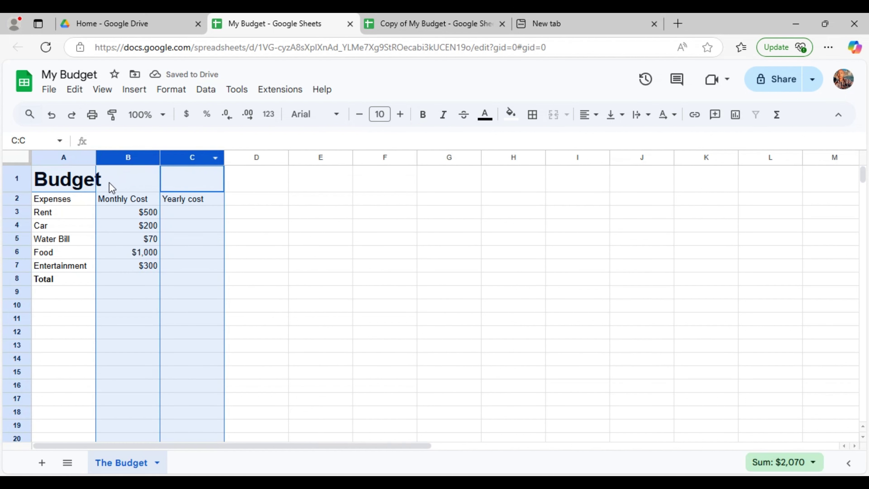
left_click(71, 159, "ctrl")
left_click_drag(65, 179, 192, 180)
left_click(553, 114)
left_click(93, 141)
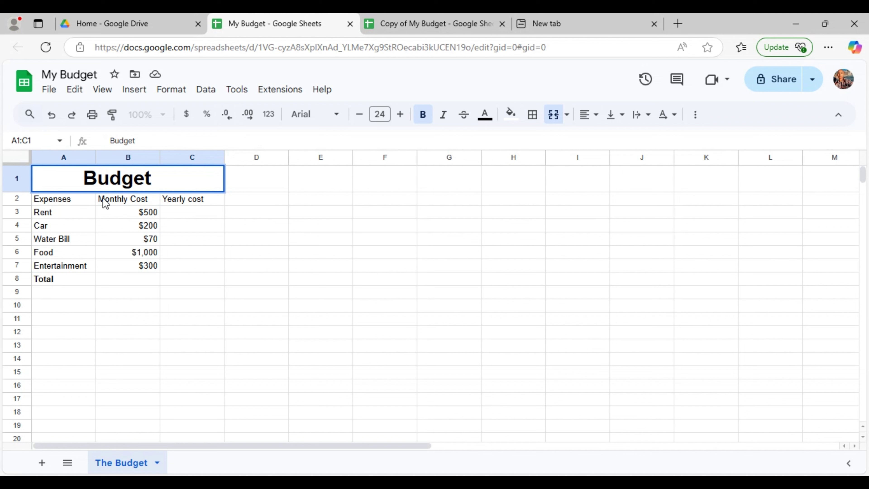
Increase the height of row 2, which holds the column headings.
left_click(56, 198)
left_click(16, 198)
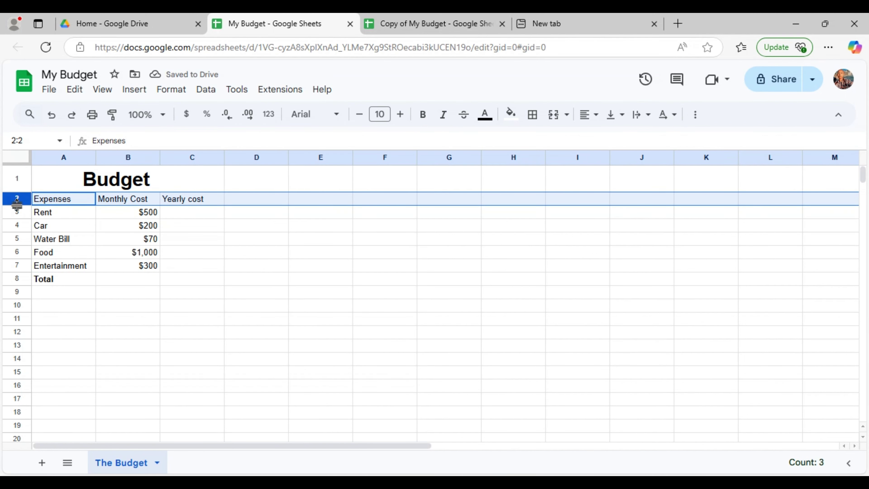
left_click_drag(17, 205, 18, 214)
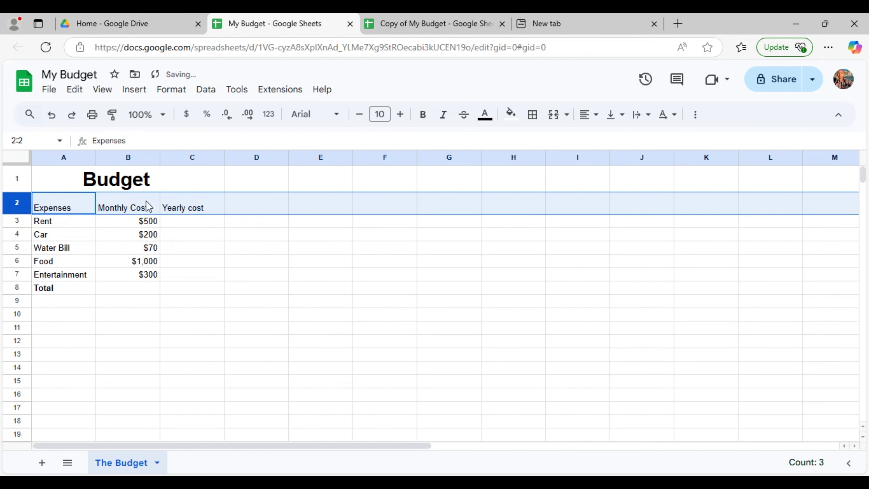
Fill the header cells A2:C2 with dark blue and set their text colour to white.
left_click(116, 208)
left_click(71, 210, "shift")
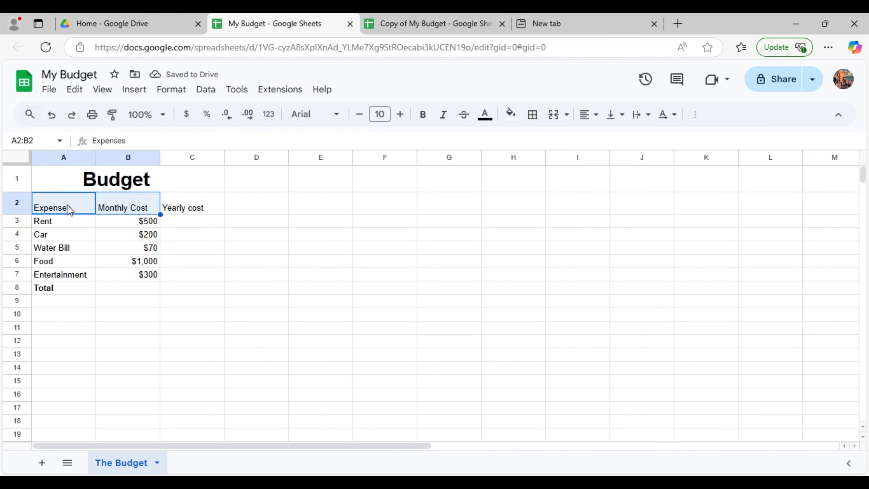
left_click(187, 213, "shift")
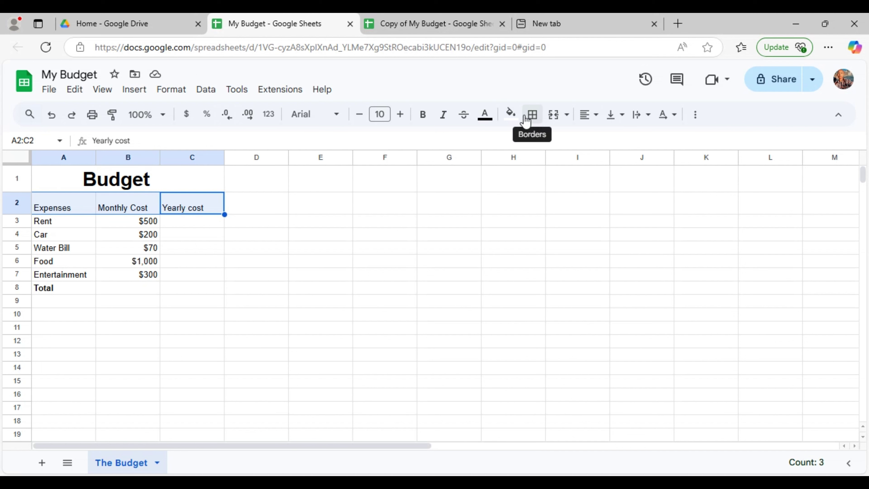
left_click(511, 114)
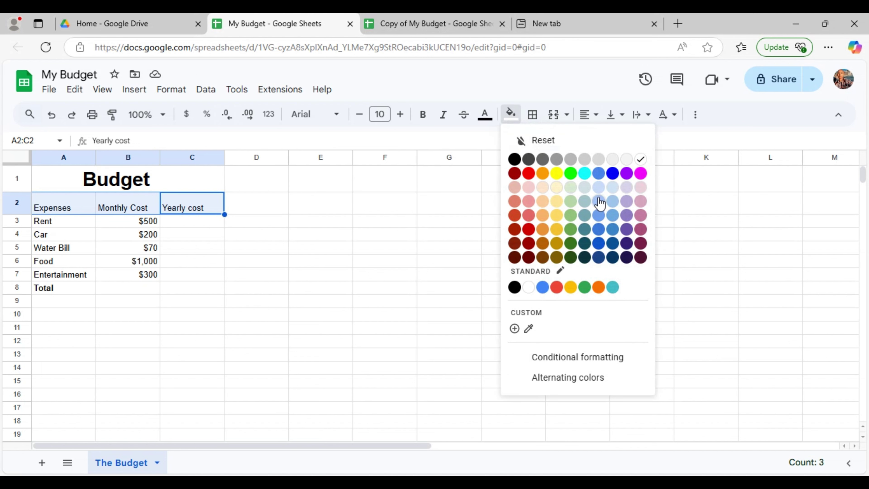
left_click(601, 228)
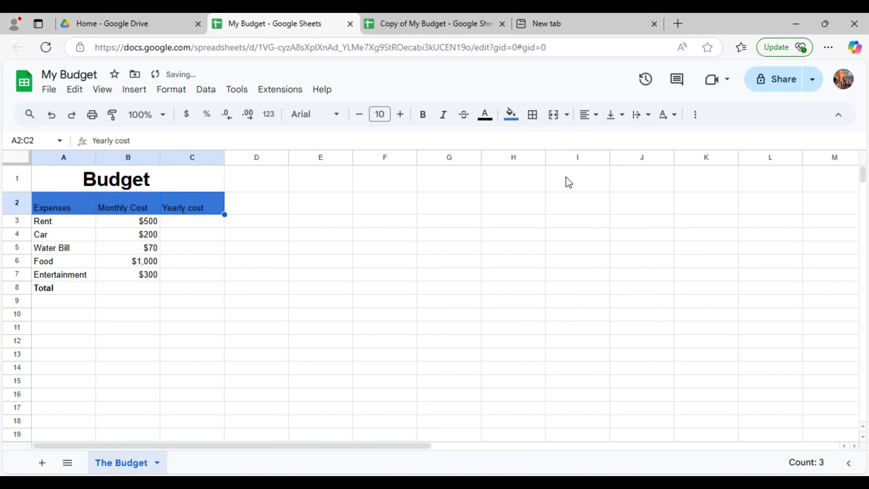
left_click(485, 116)
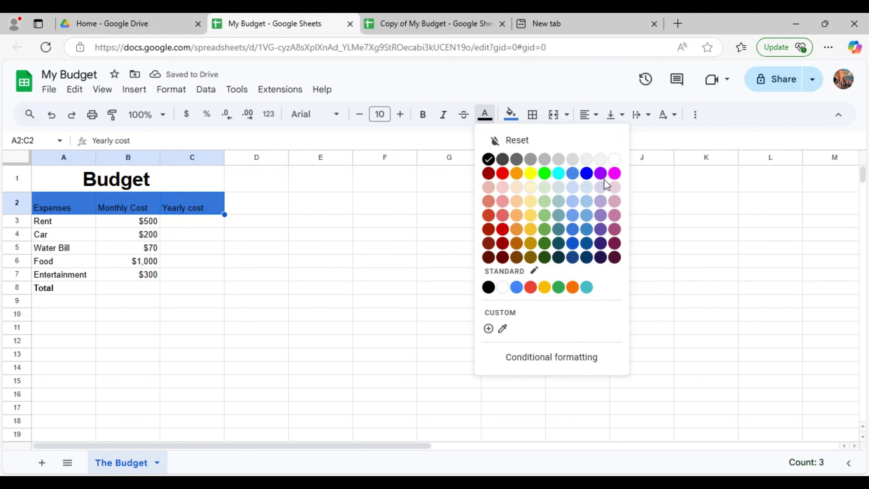
left_click(614, 159)
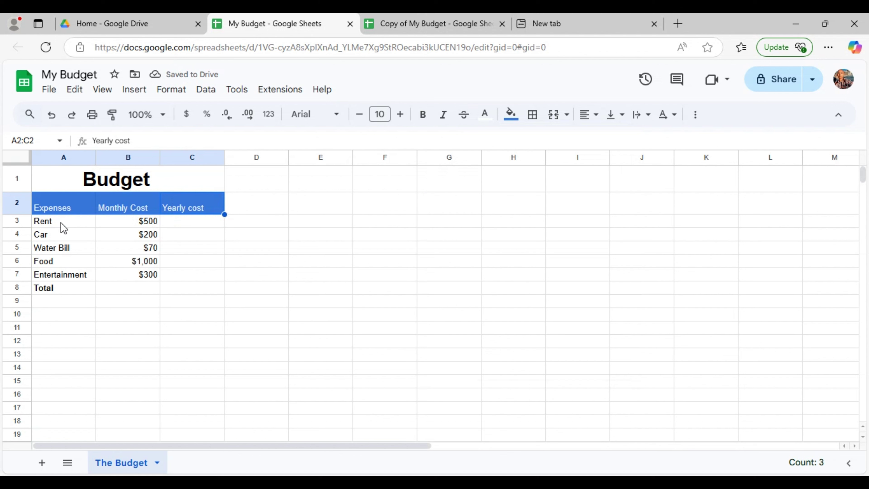
Try sorting the sheet by column A from A to Z with the expense names in A3:A8 selected.
left_click(74, 230)
left_click(71, 225, "ctrl")
left_click(68, 247, "ctrl")
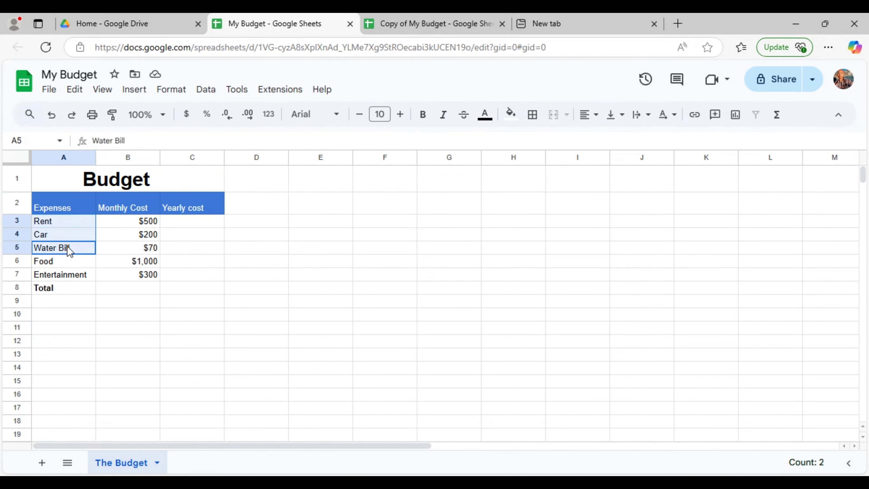
left_click(65, 263, "ctrl")
left_click(63, 275, "ctrl")
left_click(63, 291, "ctrl")
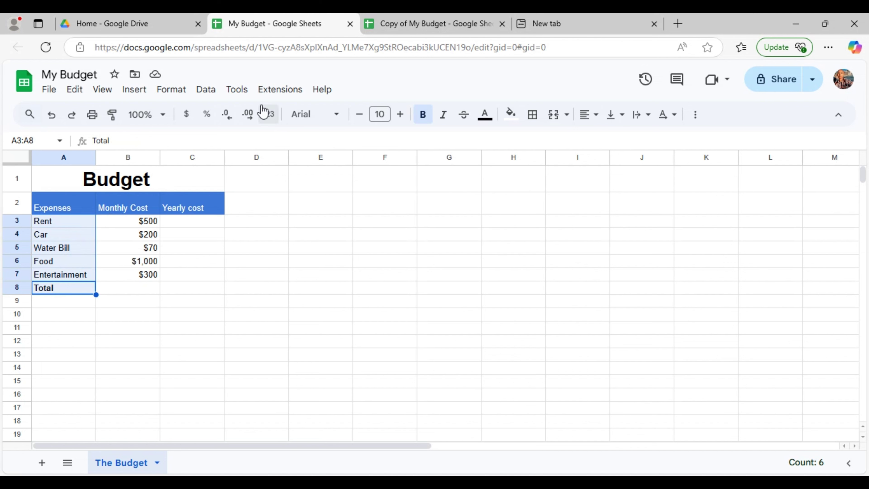
left_click(207, 89)
mouse_move(270, 118)
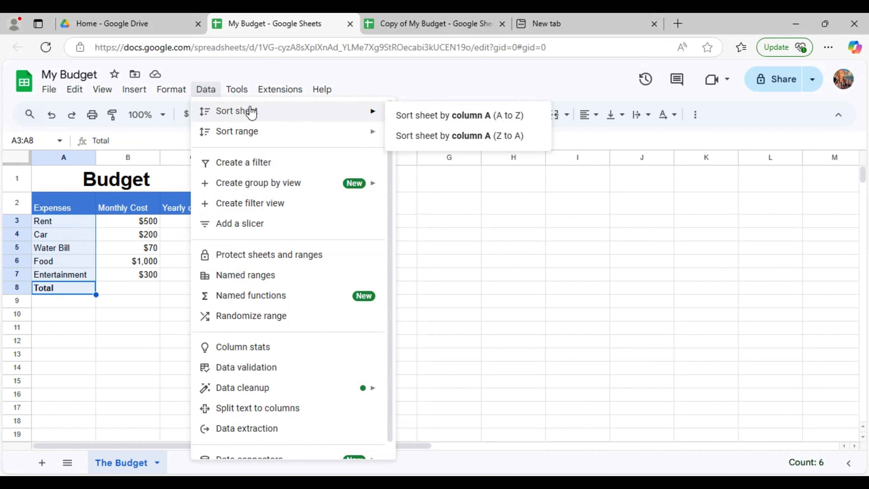
left_click(458, 118)
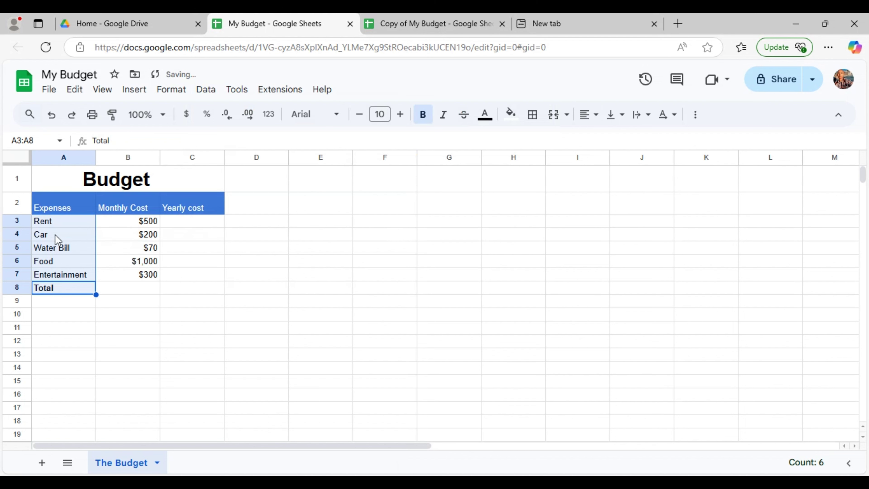
Sort the sheet by column A from Z to A with A3:A8 selected, and undo the sort.
left_click(55, 223)
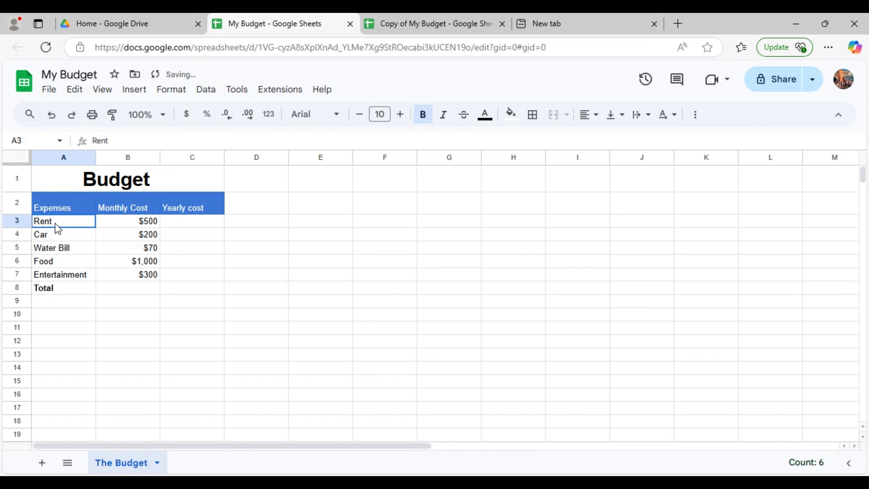
left_click(47, 235, "ctrl")
left_click(52, 249, "ctrl")
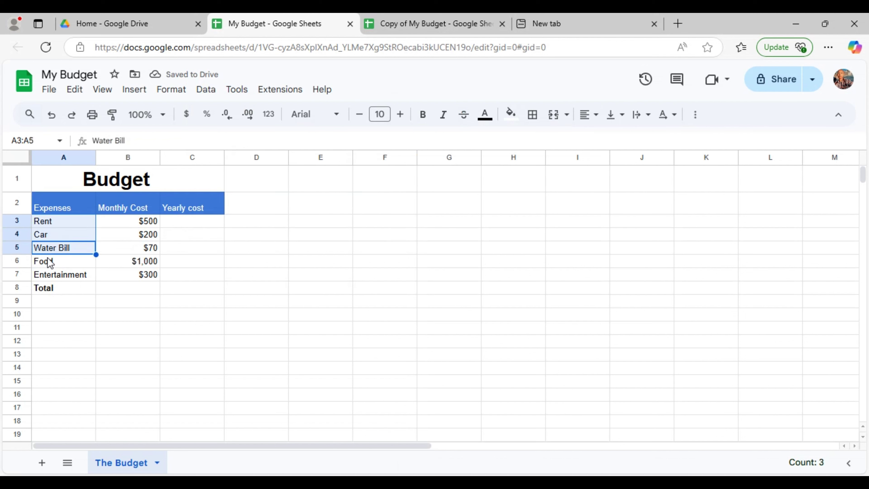
left_click(48, 261, "ctrl")
left_click(51, 276, "ctrl")
left_click(53, 289, "ctrl")
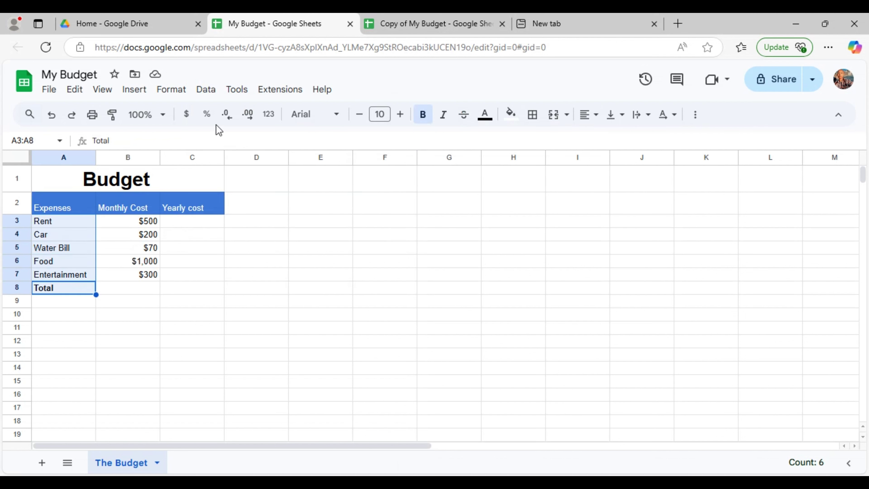
left_click(206, 90)
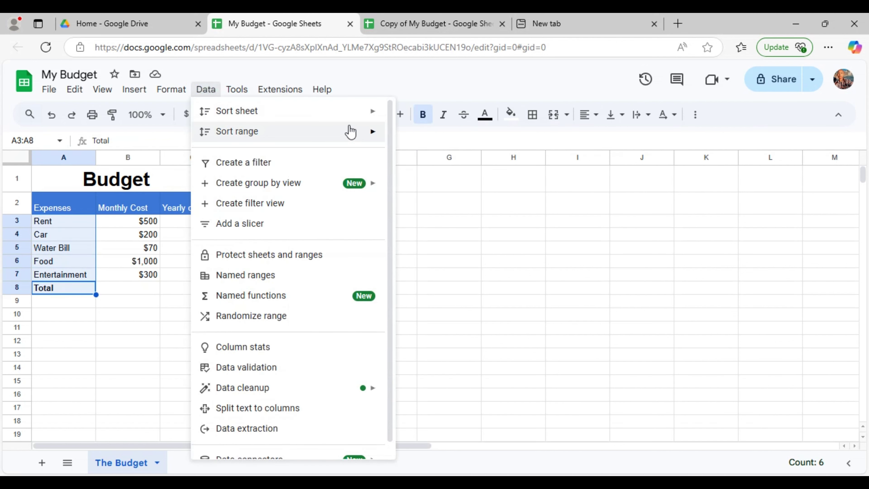
mouse_move(376, 112)
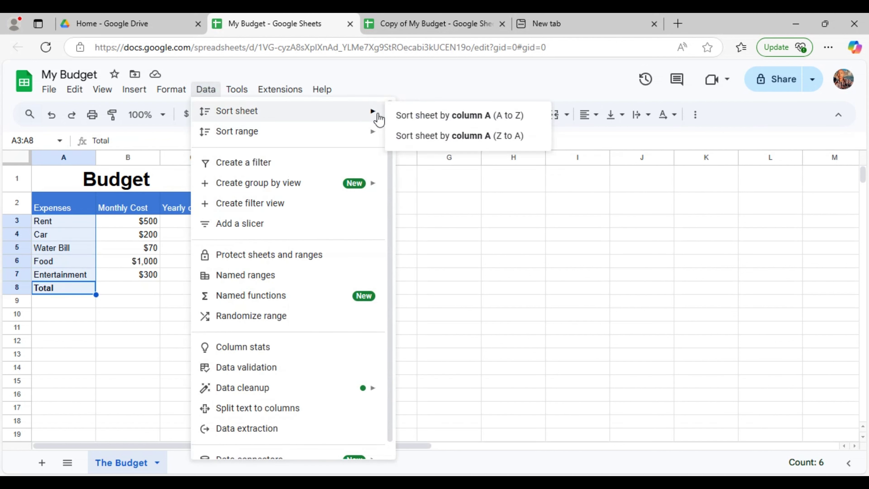
left_click(499, 137)
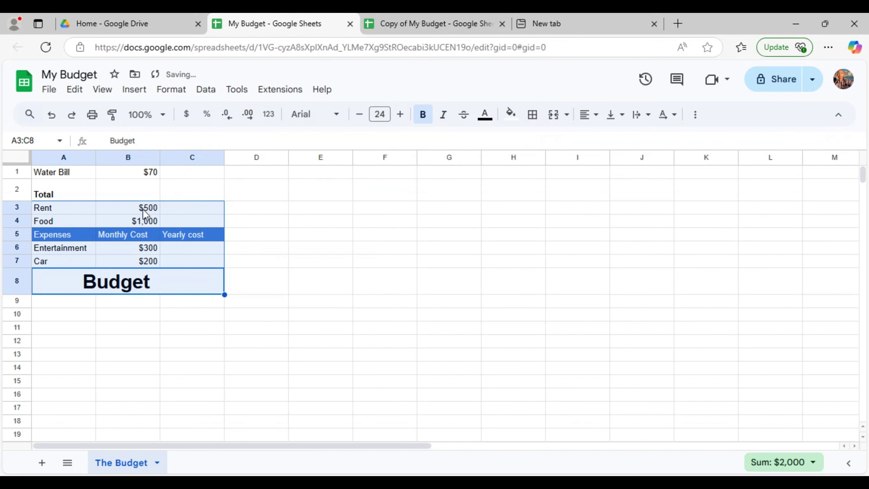
key("ctrl+z")
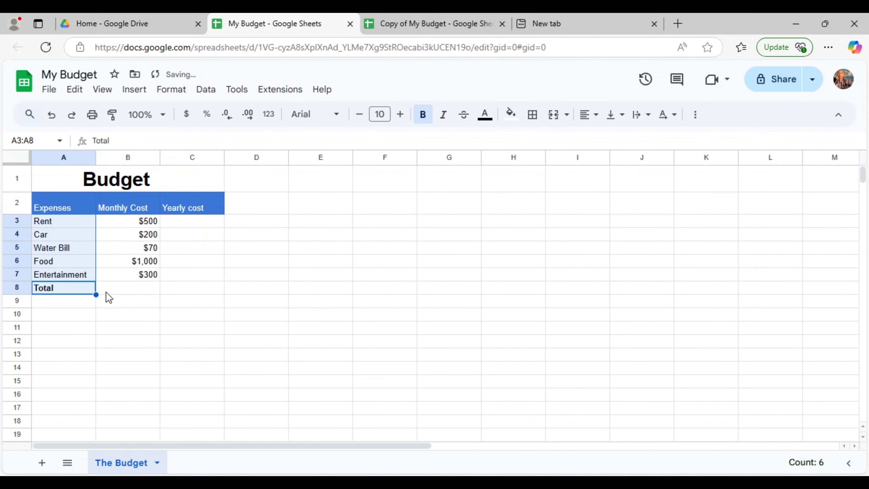
Total the monthly costs in cell B8 with the formula =SUM(B3:B7).
left_click(121, 223)
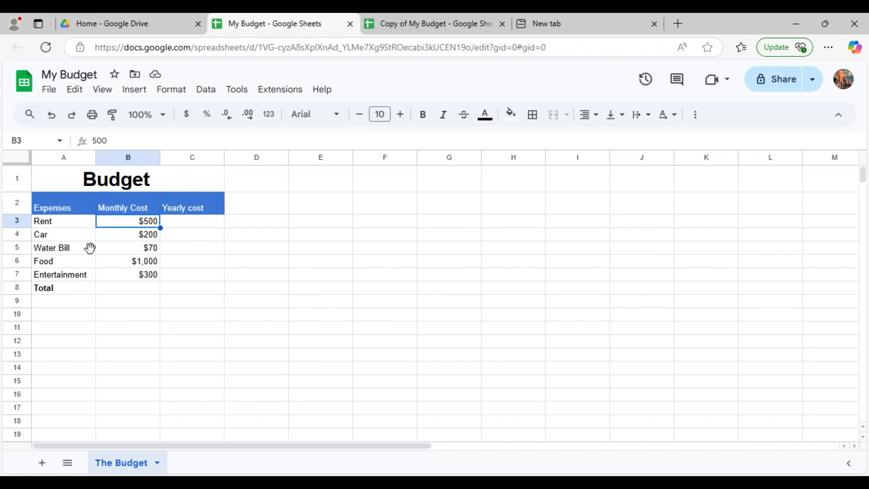
left_click(61, 288)
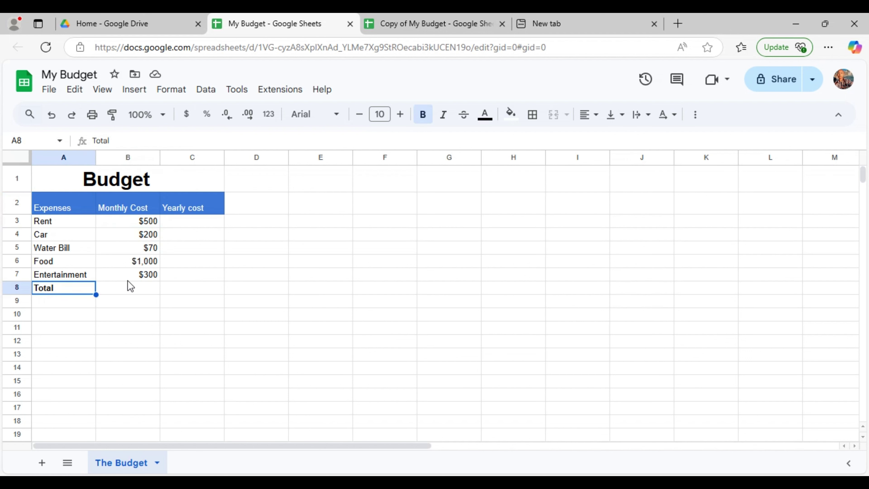
left_click(137, 225)
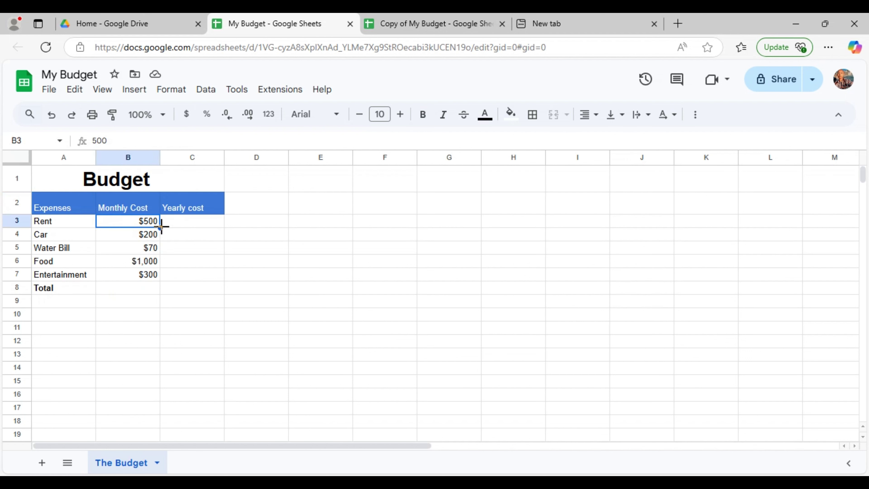
left_click(128, 237)
left_click(131, 224)
left_click_drag(137, 238, 145, 276)
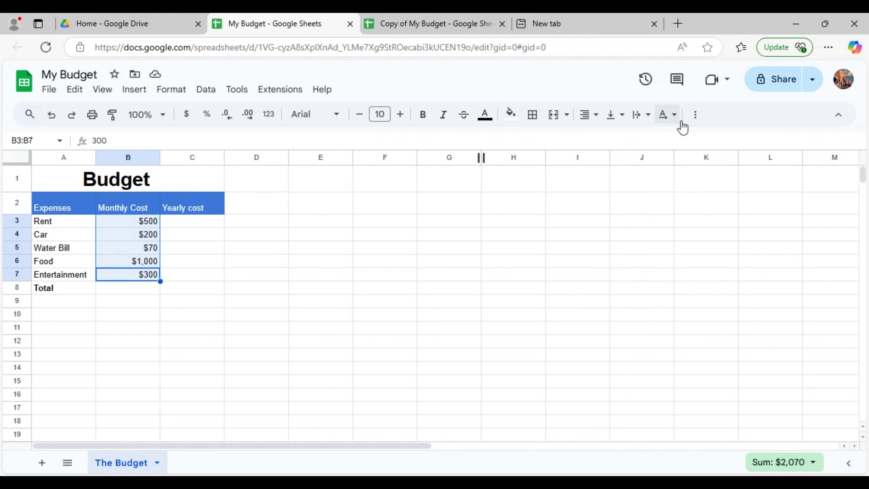
left_click(695, 115)
left_click(694, 140)
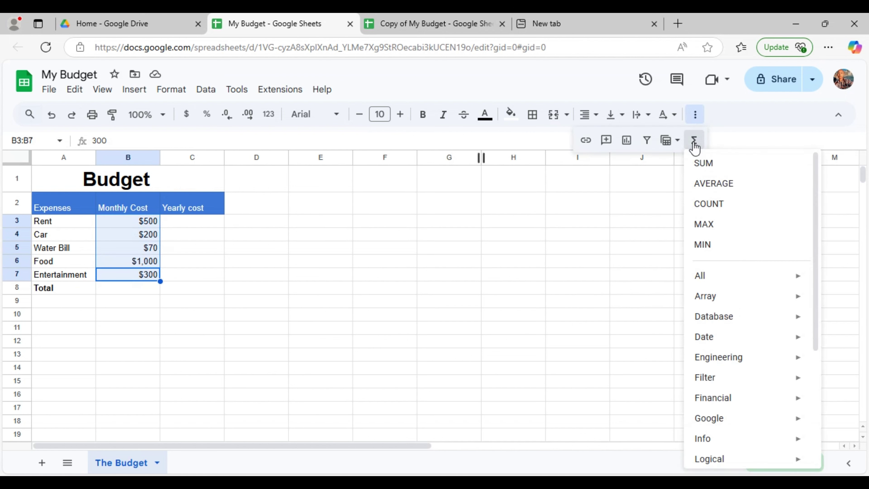
left_click(705, 163)
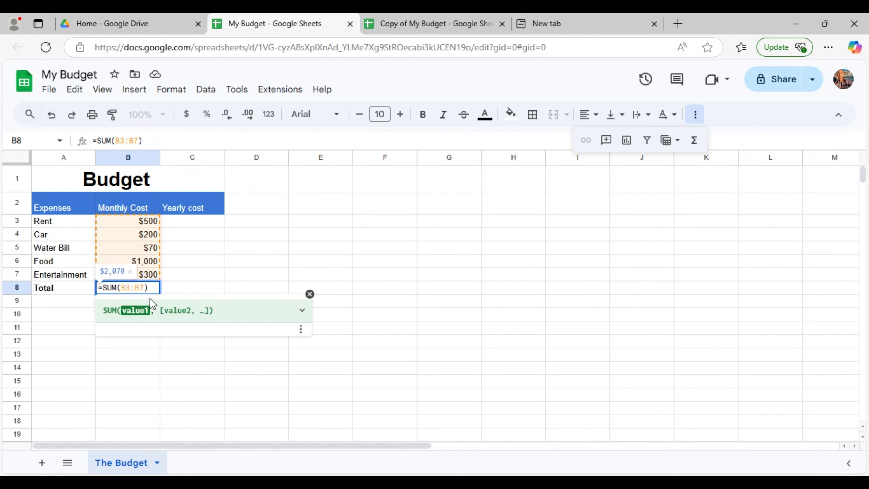
key("Return")
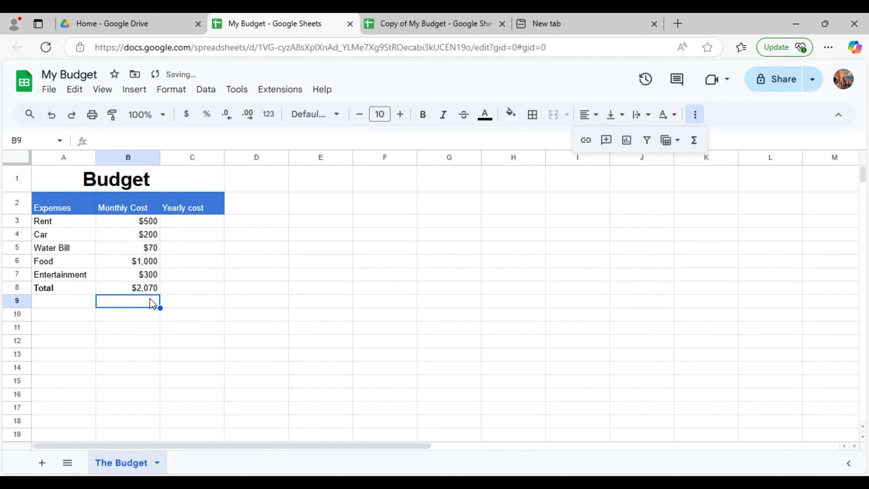
left_click(125, 292)
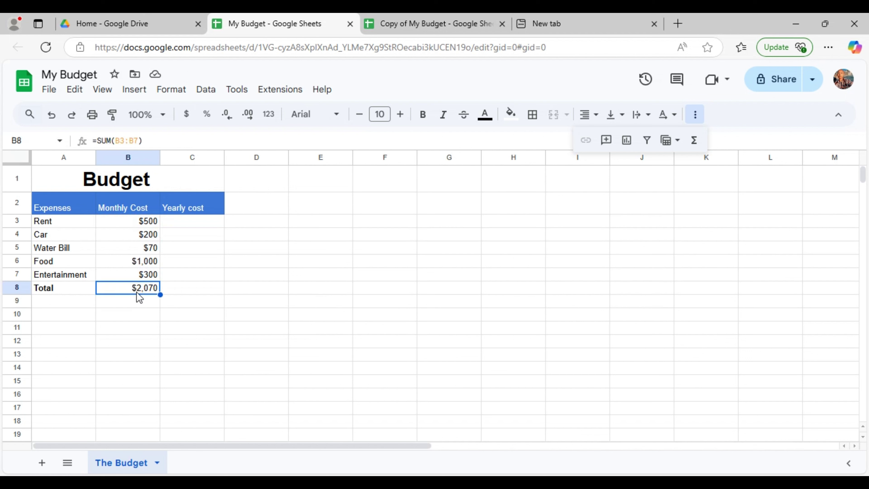
Calculate Rent's yearly cost in C3 with =B3*12 and accept the suggested autofill for C4:C8.
left_click(192, 221)
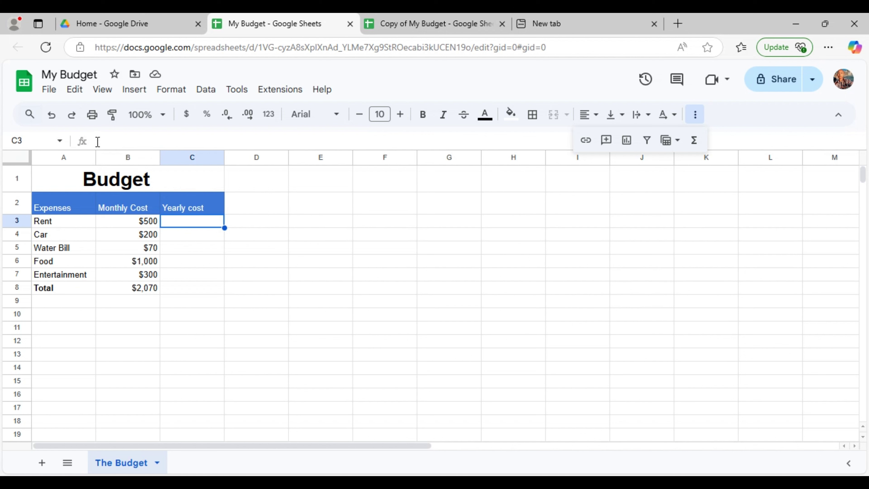
left_click(98, 142)
type("=")
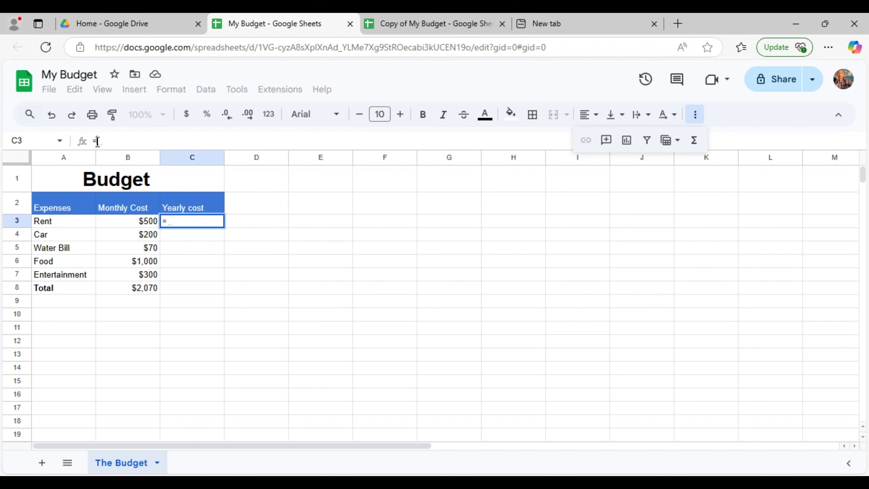
type("b3")
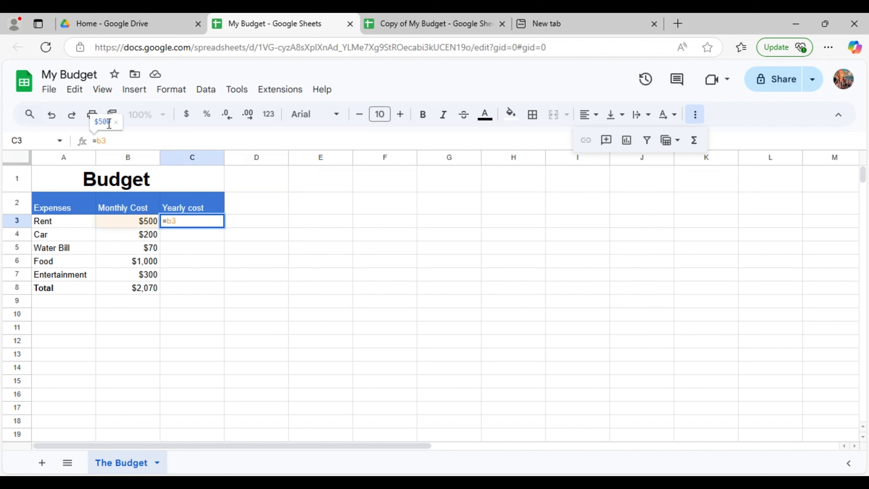
type("*12")
key("Return")
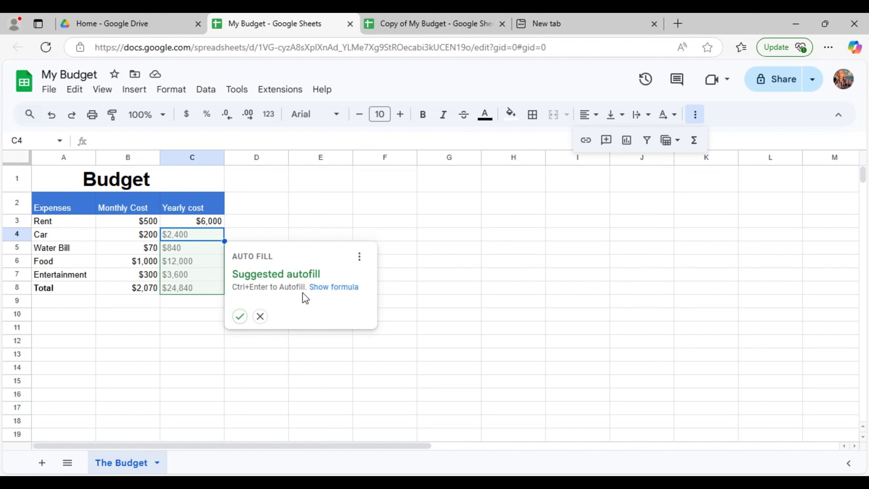
left_click(239, 316)
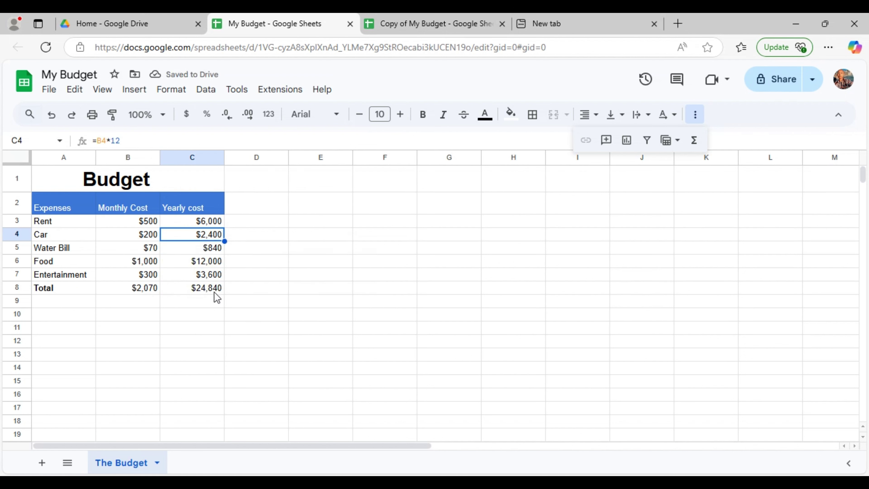
Clear the multiplication formula from C8 in the Total row.
left_click(215, 291)
double_click(214, 286)
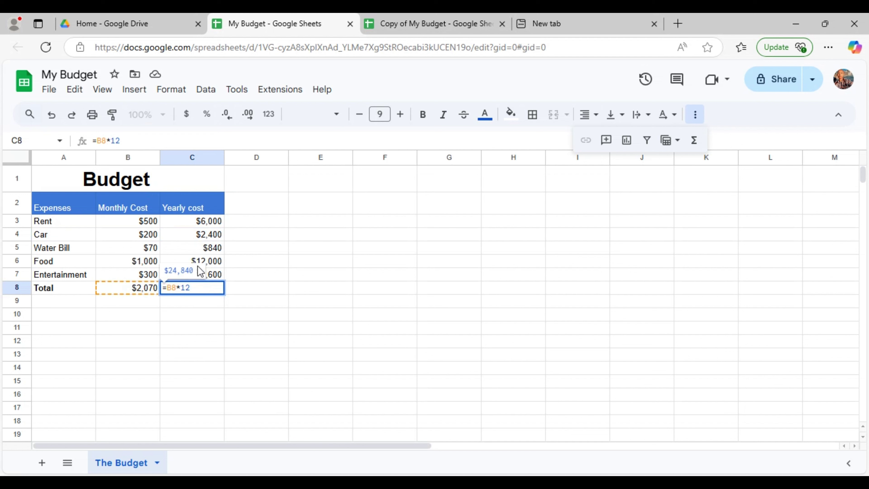
key("ctrl+a")
key("BackSpace")
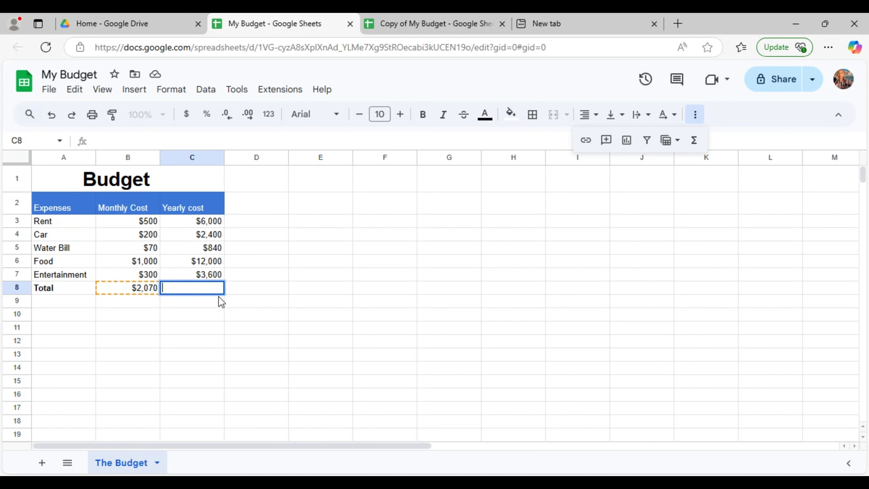
left_click(142, 290)
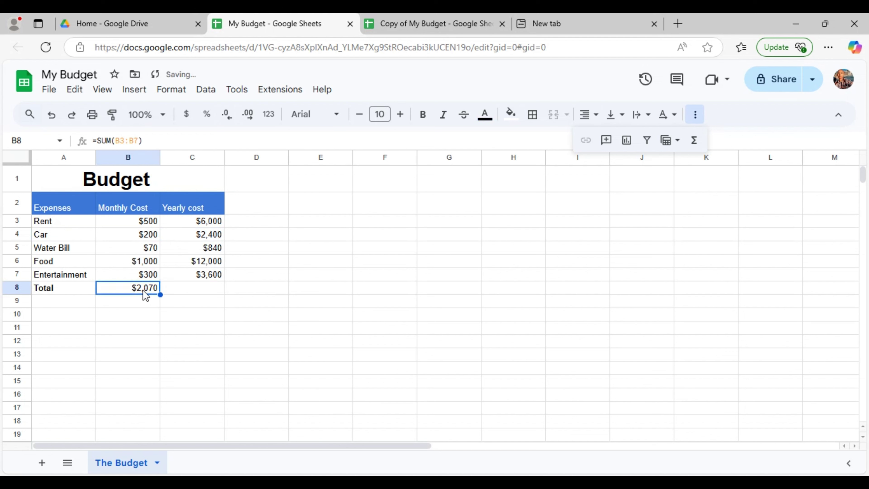
Examine the yearly cost formulas in C3:C7 against the monthly amounts beside them.
left_click(196, 276)
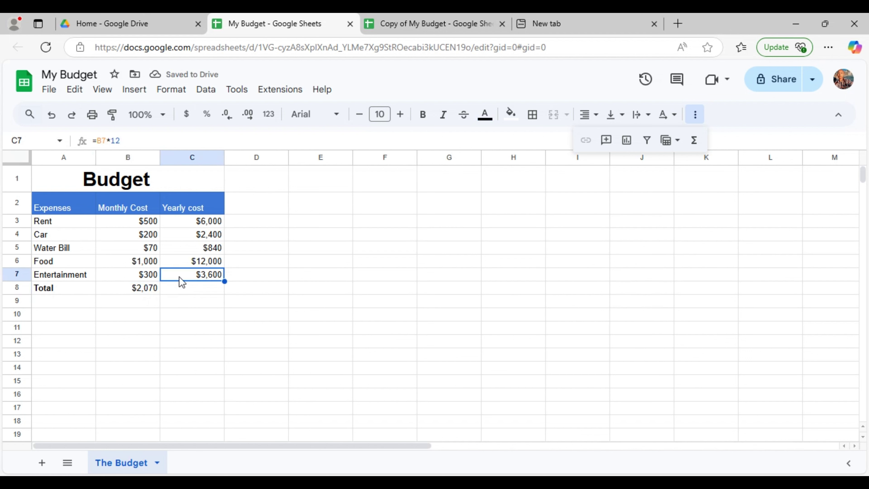
left_click(154, 265)
left_click(198, 263)
left_click(158, 250)
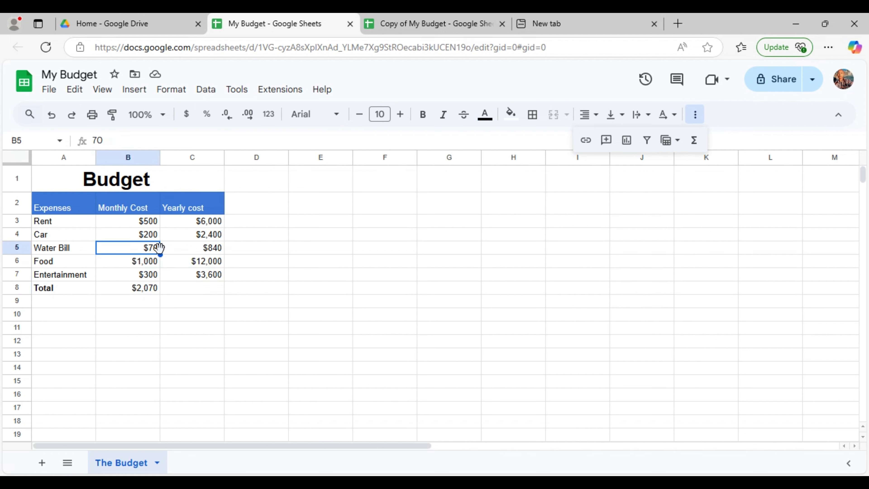
left_click(194, 252)
left_click(154, 236)
left_click(209, 239)
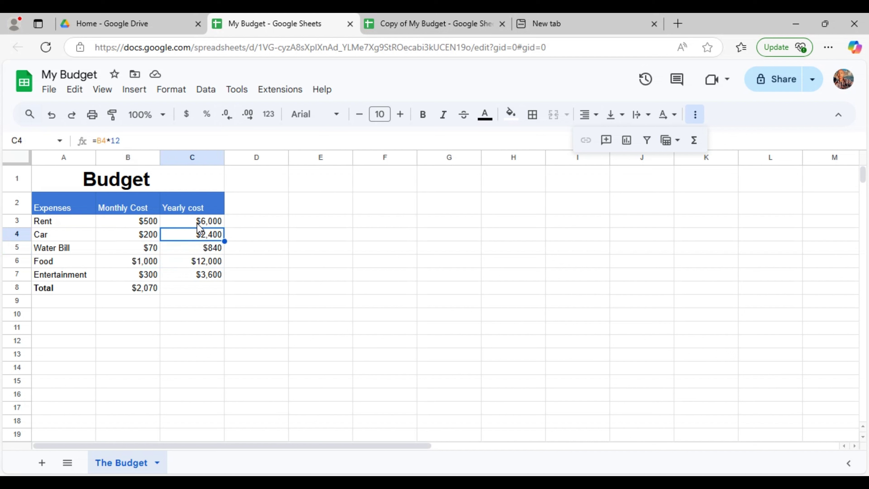
left_click(197, 223)
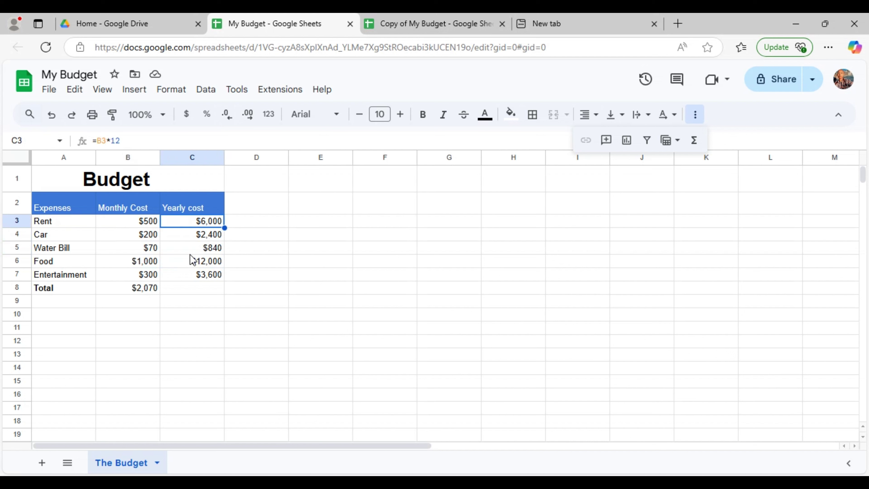
Change the monthly Rent cost in B3 to 600.
left_click(136, 221)
left_click(124, 141)
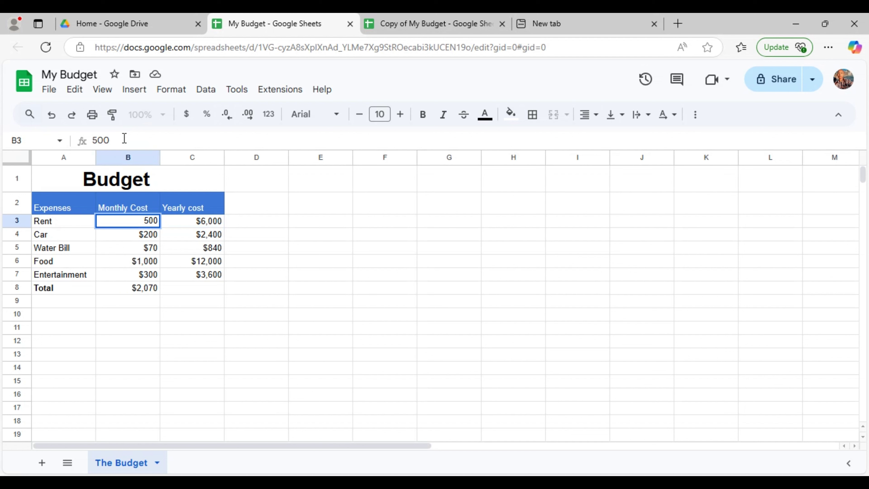
key("BackSpace")
key("BackSpace")
key("BackSpace")
type("600")
key("Return")
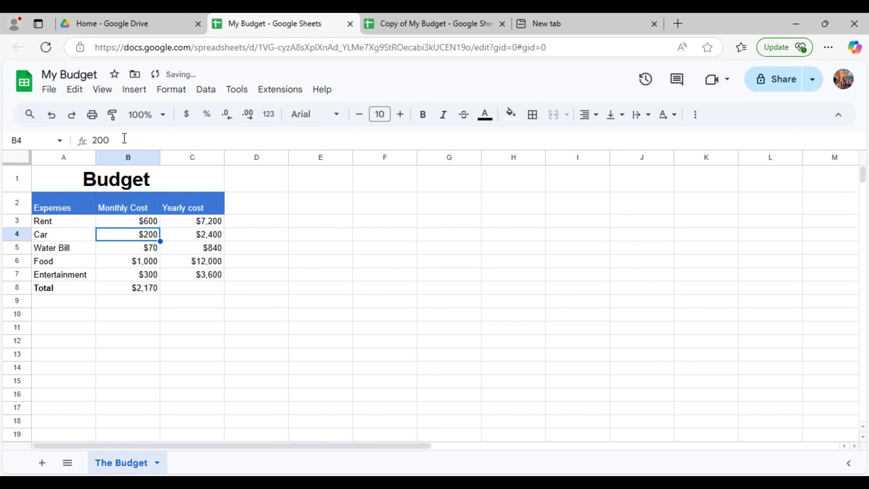